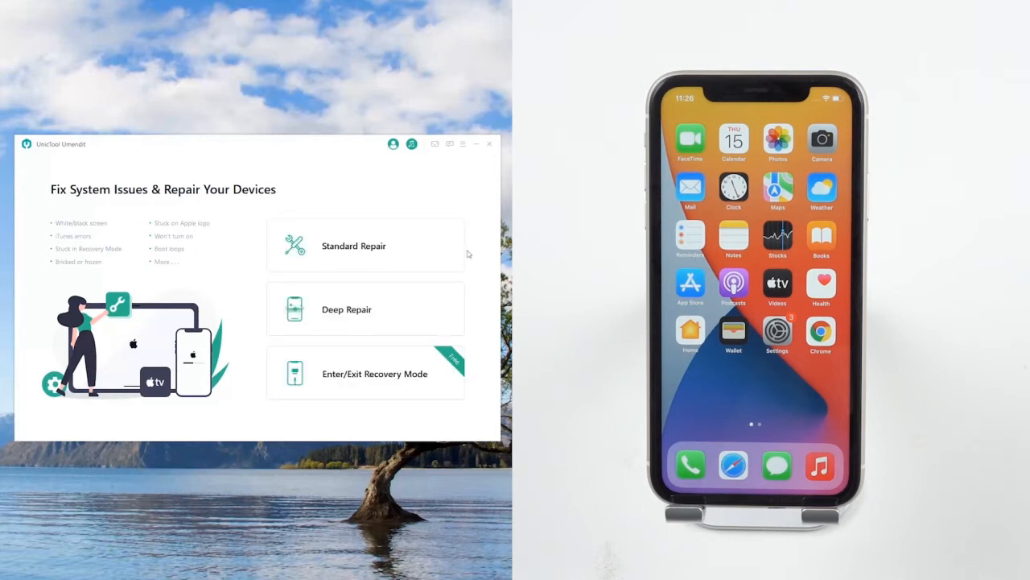
Start Standard Repair and proceed to the Recovery/DFU mode instructions for the connected iPhone.
click(443, 248)
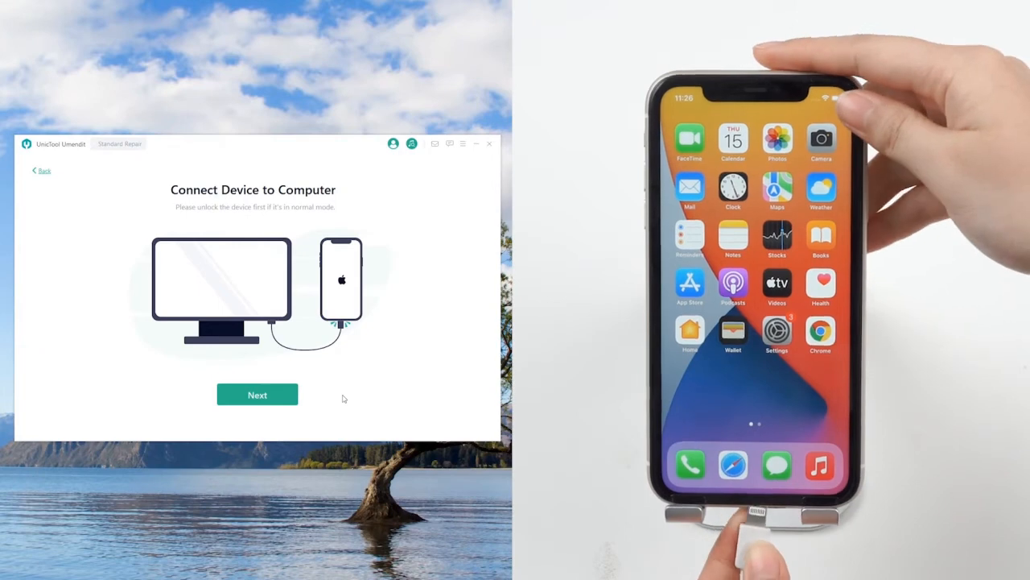
click(258, 395)
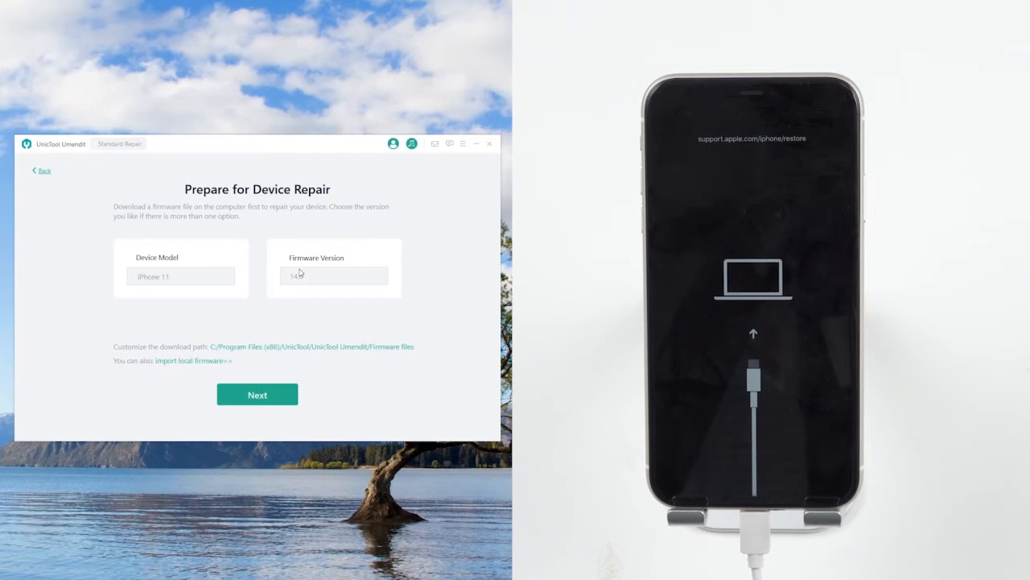
Download the iOS 14.6 firmware for the detected iPhone 11.
click(265, 394)
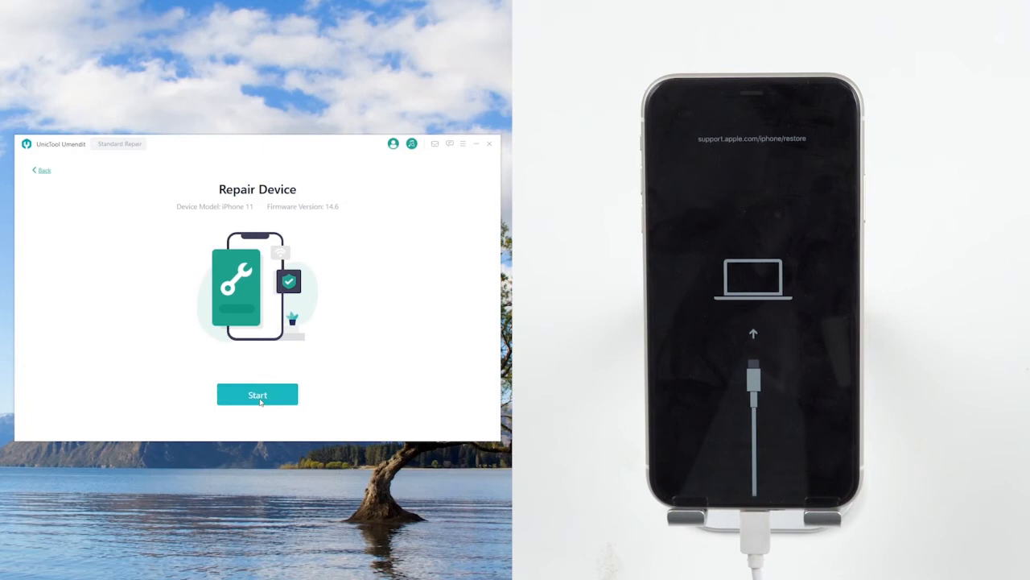
Start repairing the iPhone 11 with the iOS 14.6 firmware, keeping data.
click(260, 402)
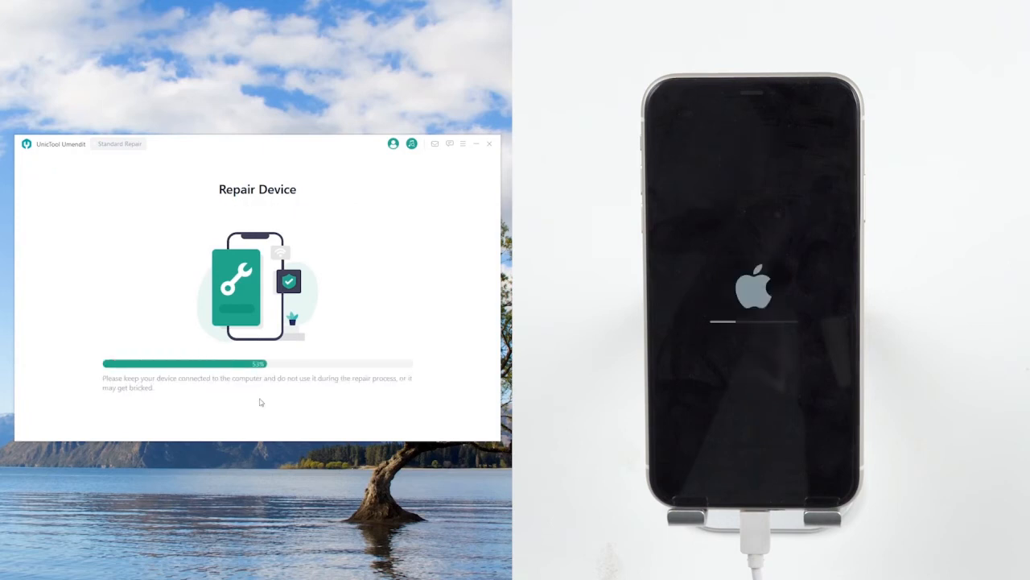